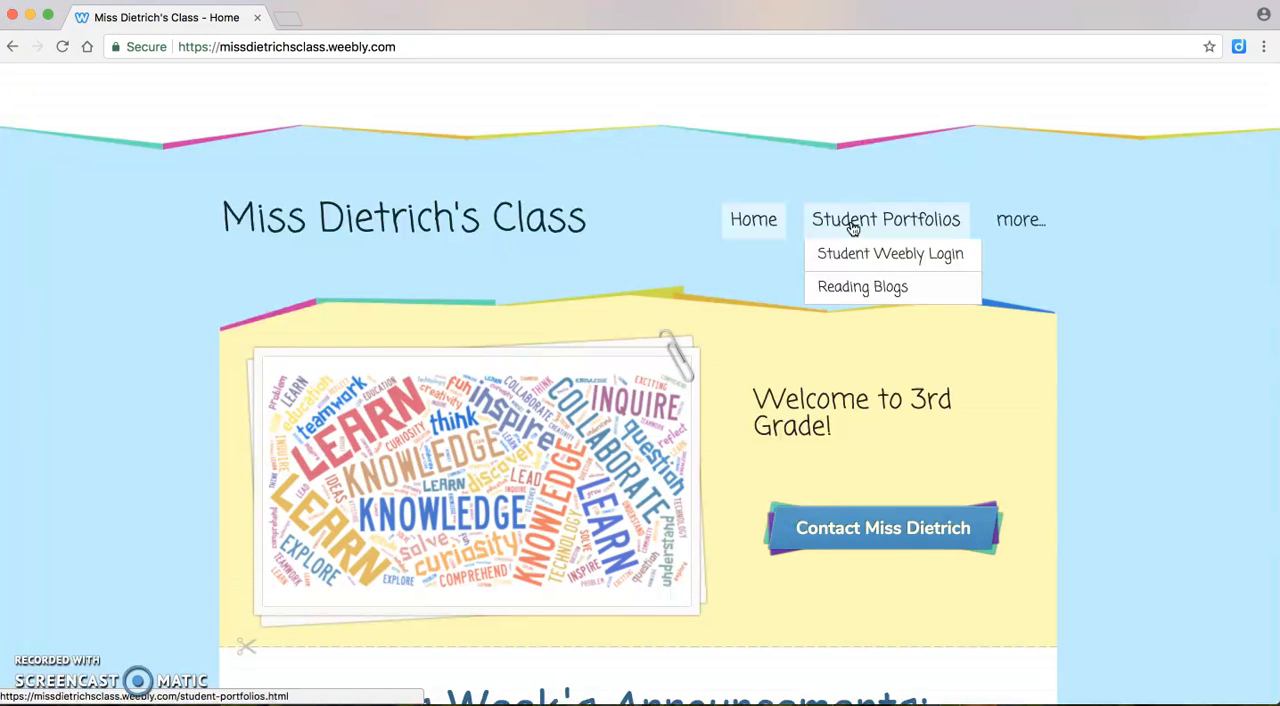
Open the Student Weebly Login page from the class website and sign in with the username blogtutorial and the account password
click(852, 254)
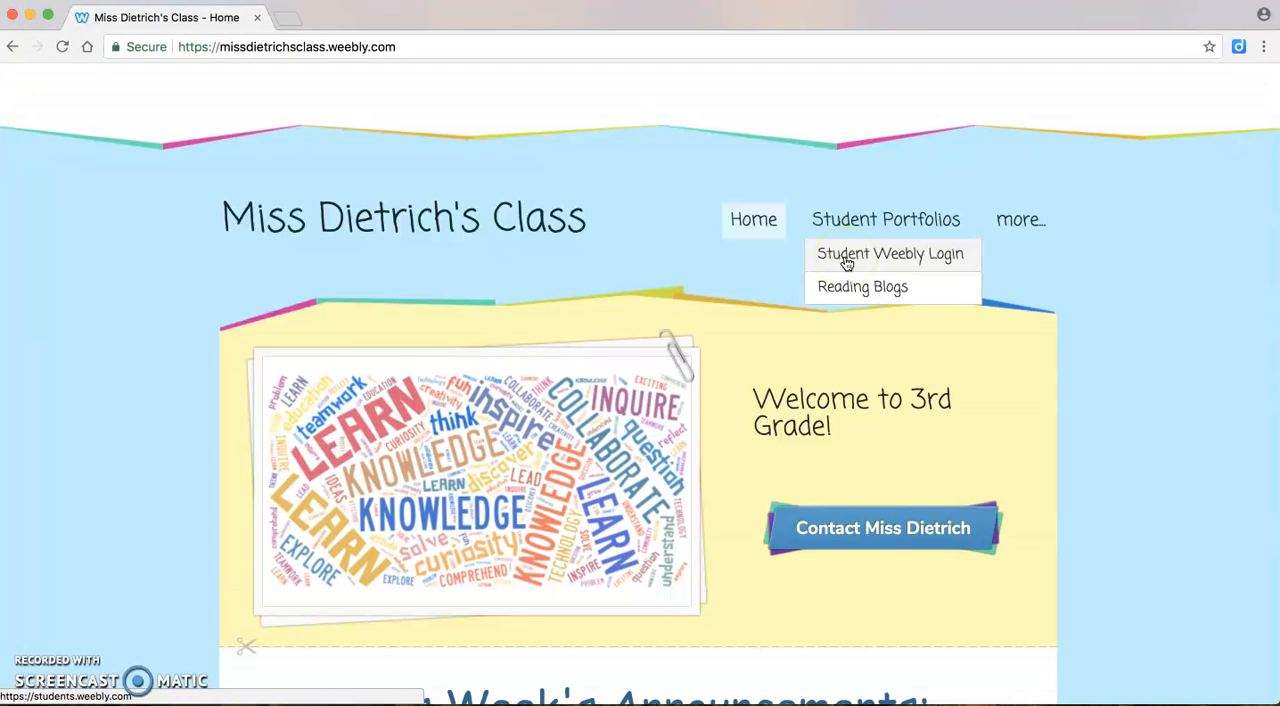
click(845, 257)
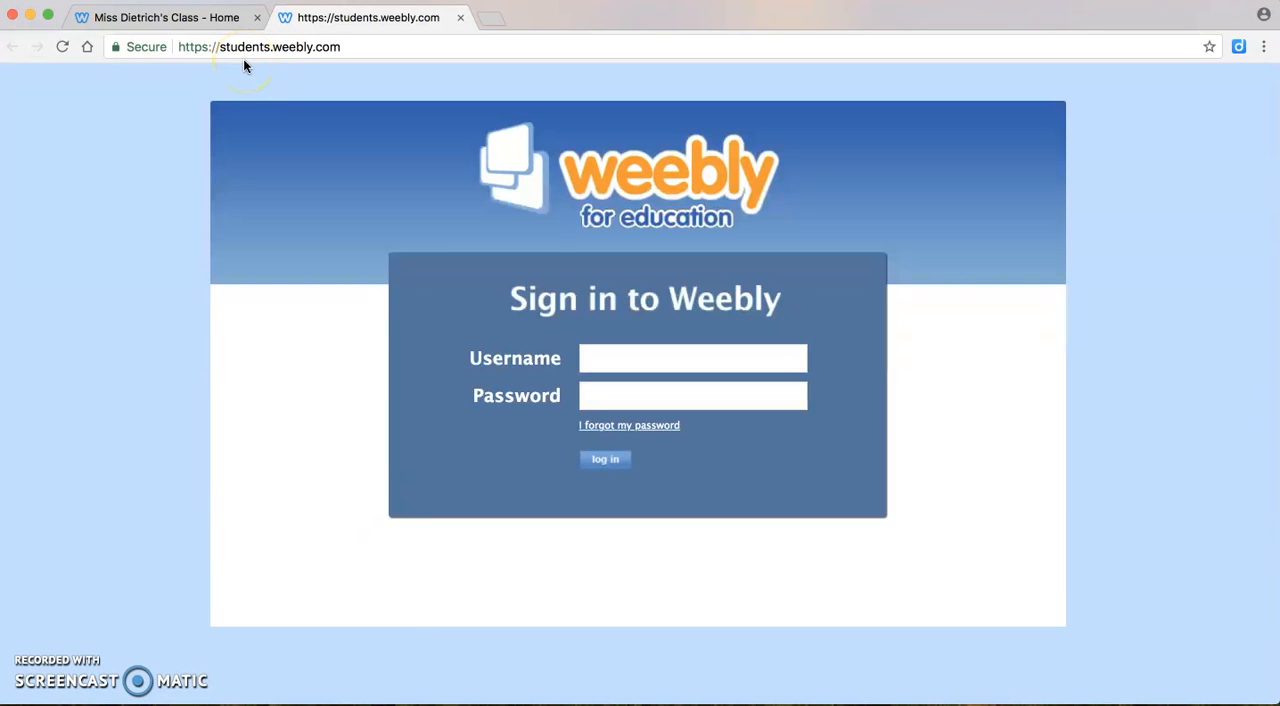
click(644, 356)
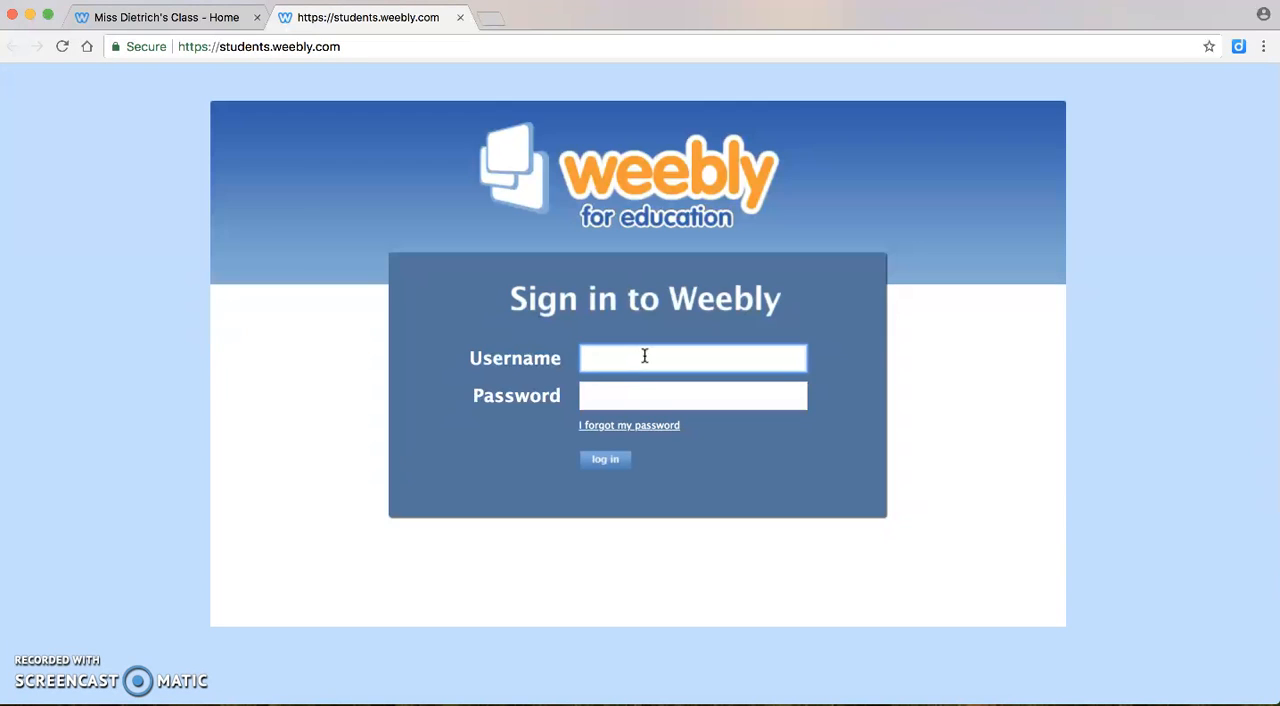
text(blo)
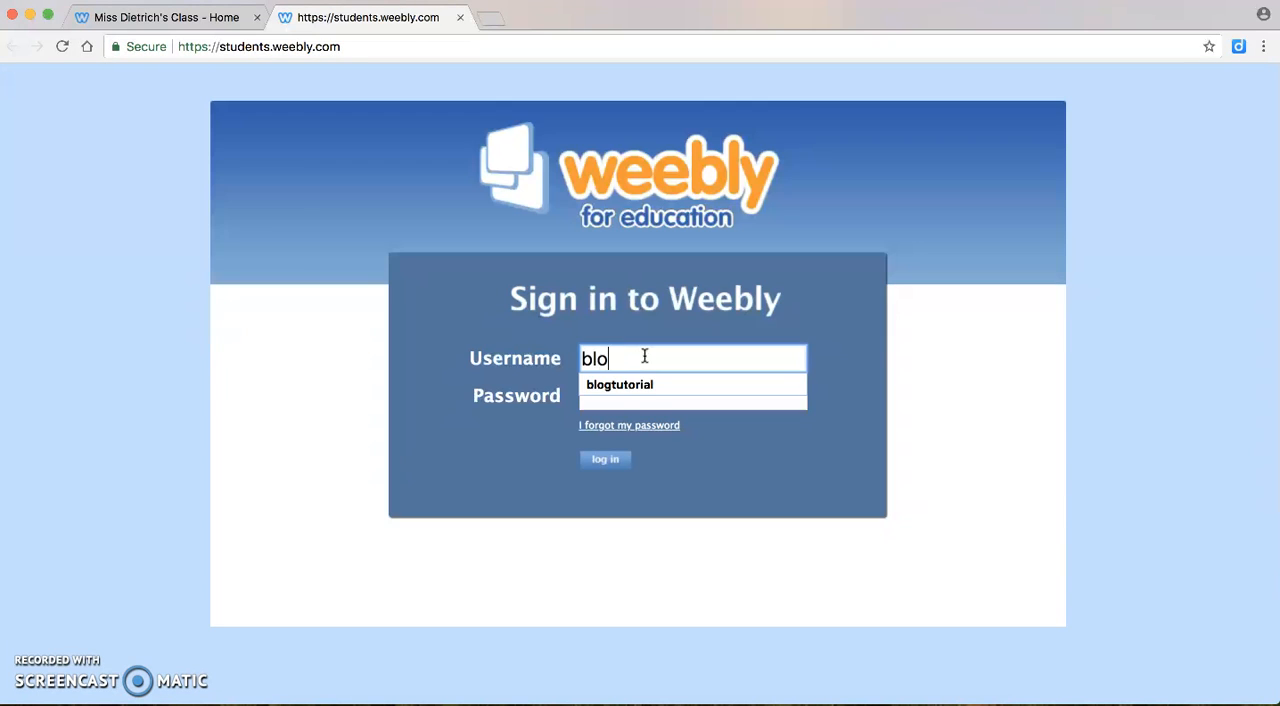
text(gtutorial)
key(Tab)
text(•••••••)
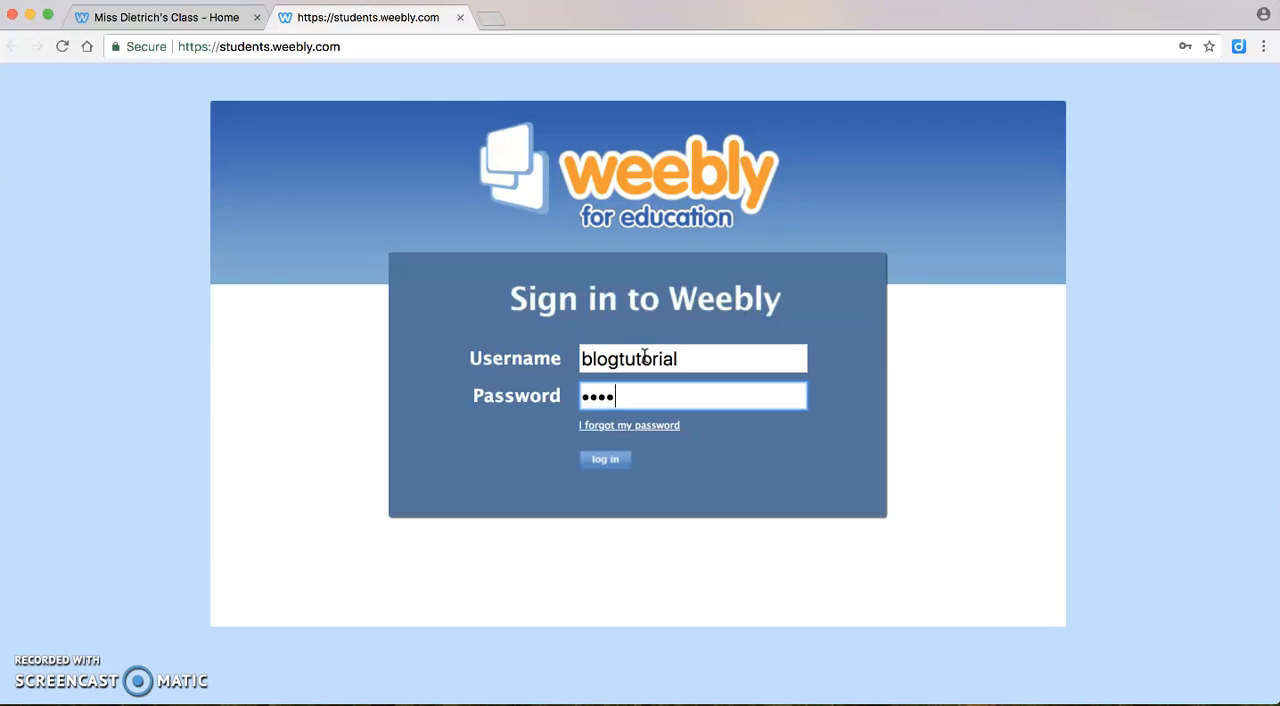
text(•)
key(Return)
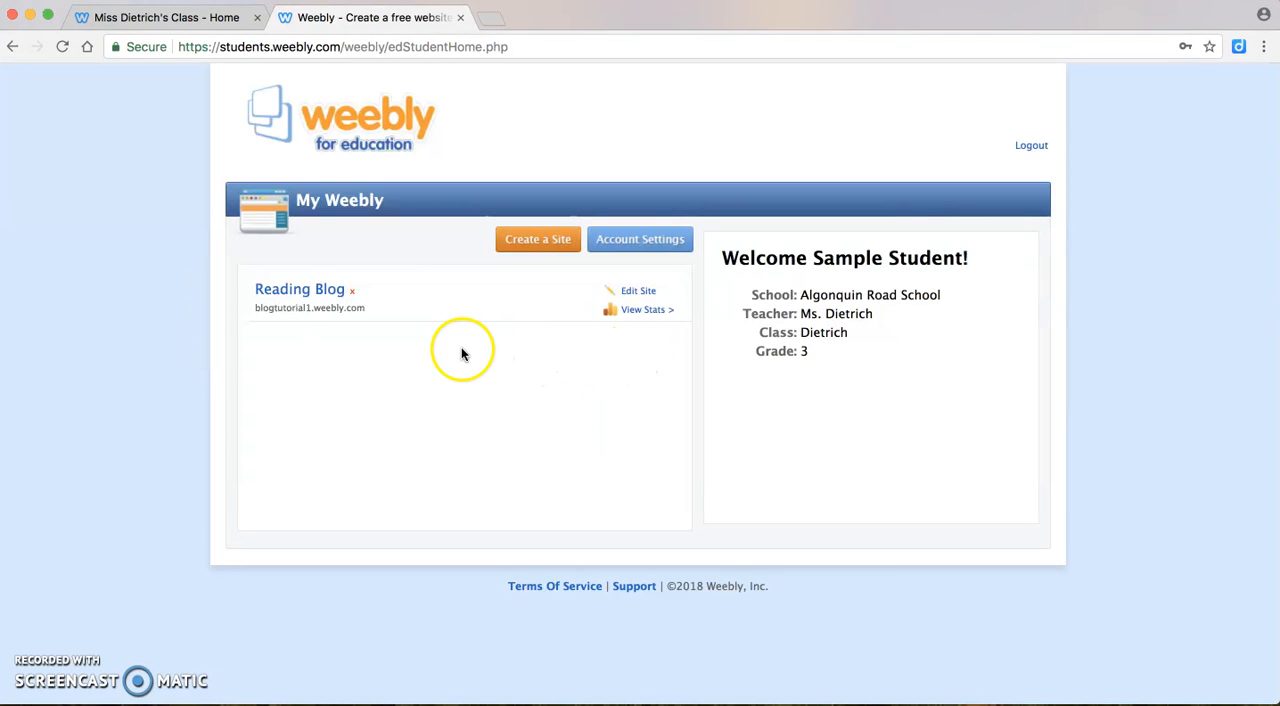
Open the Reading Blog site for editing and open the draft post 5/8/18 "Frindle" from its Reading Blog page
click(638, 293)
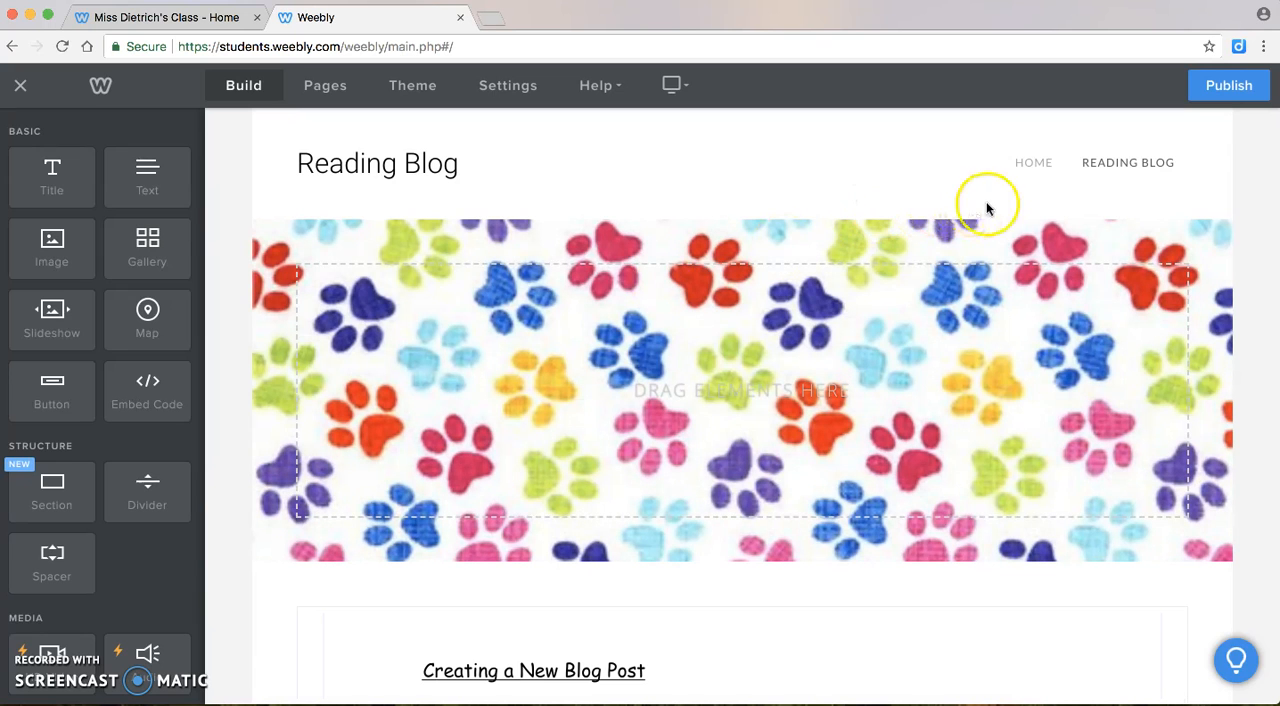
click(1100, 167)
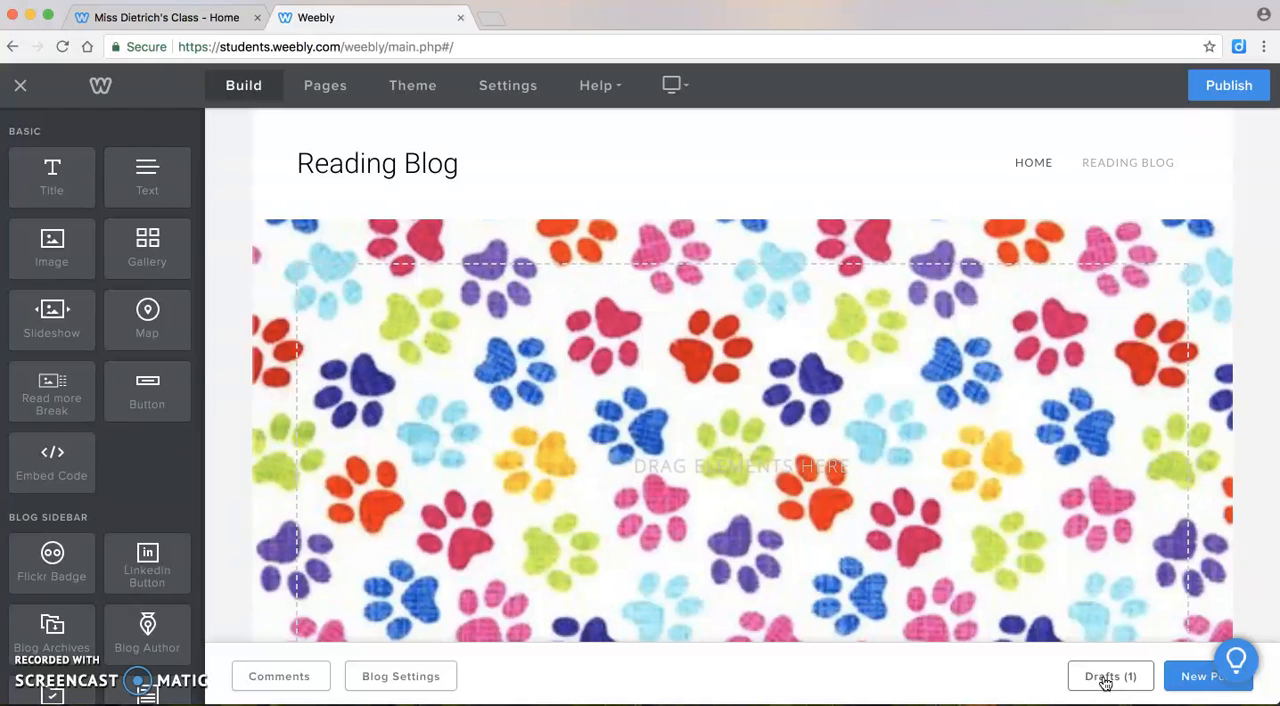
click(1105, 680)
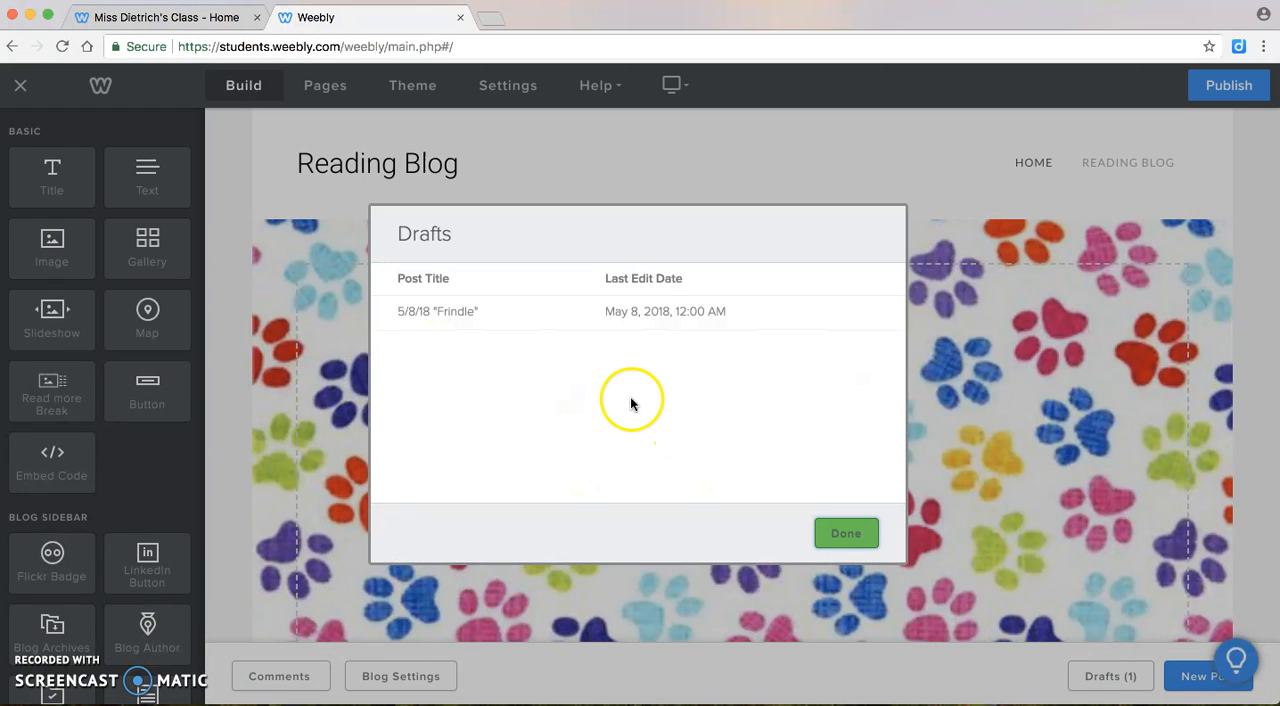
click(451, 313)
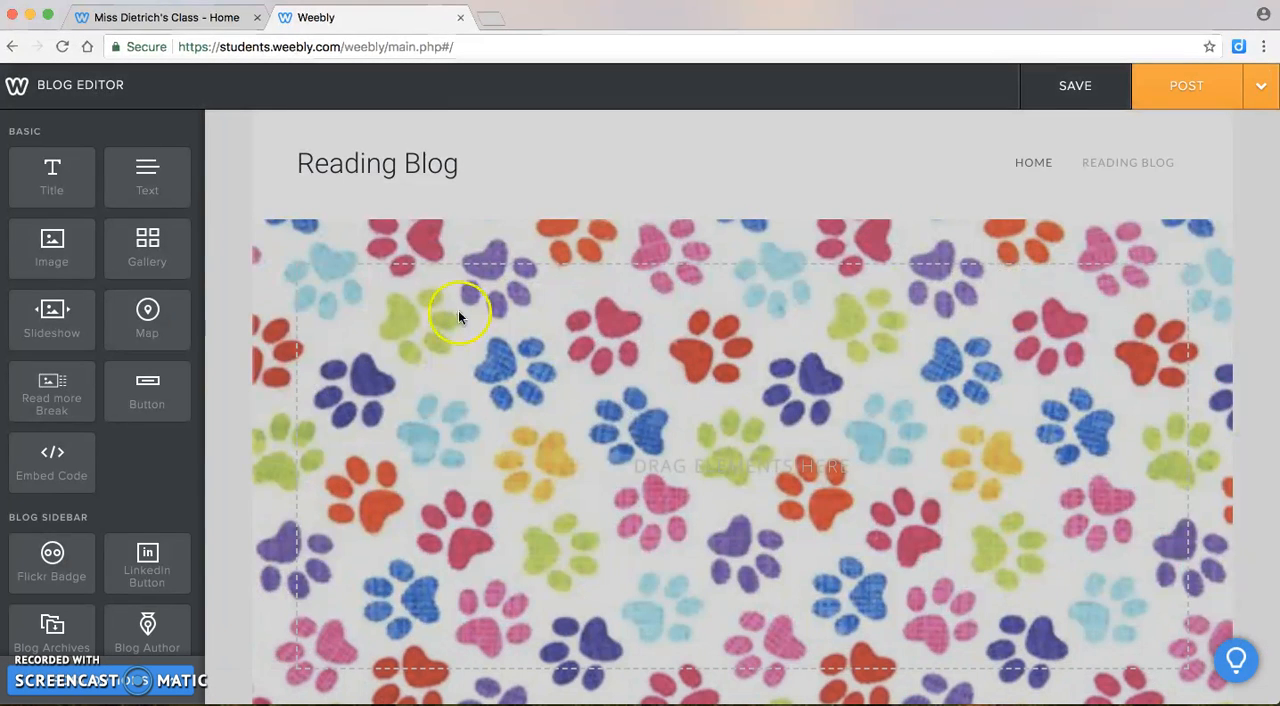
Add a new text element directly below the existing paragraph in the "Frindle" post
scroll(580, 352, down, 3)
scroll(580, 357, down, 2)
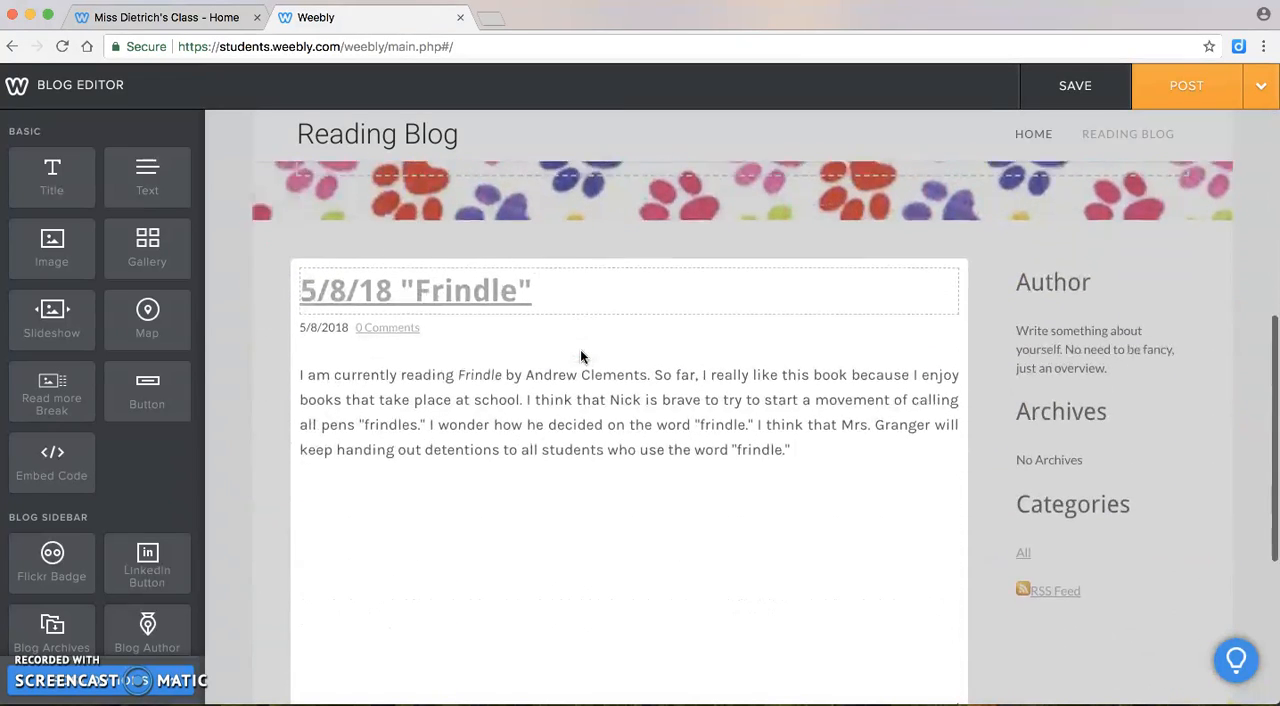
click(633, 288)
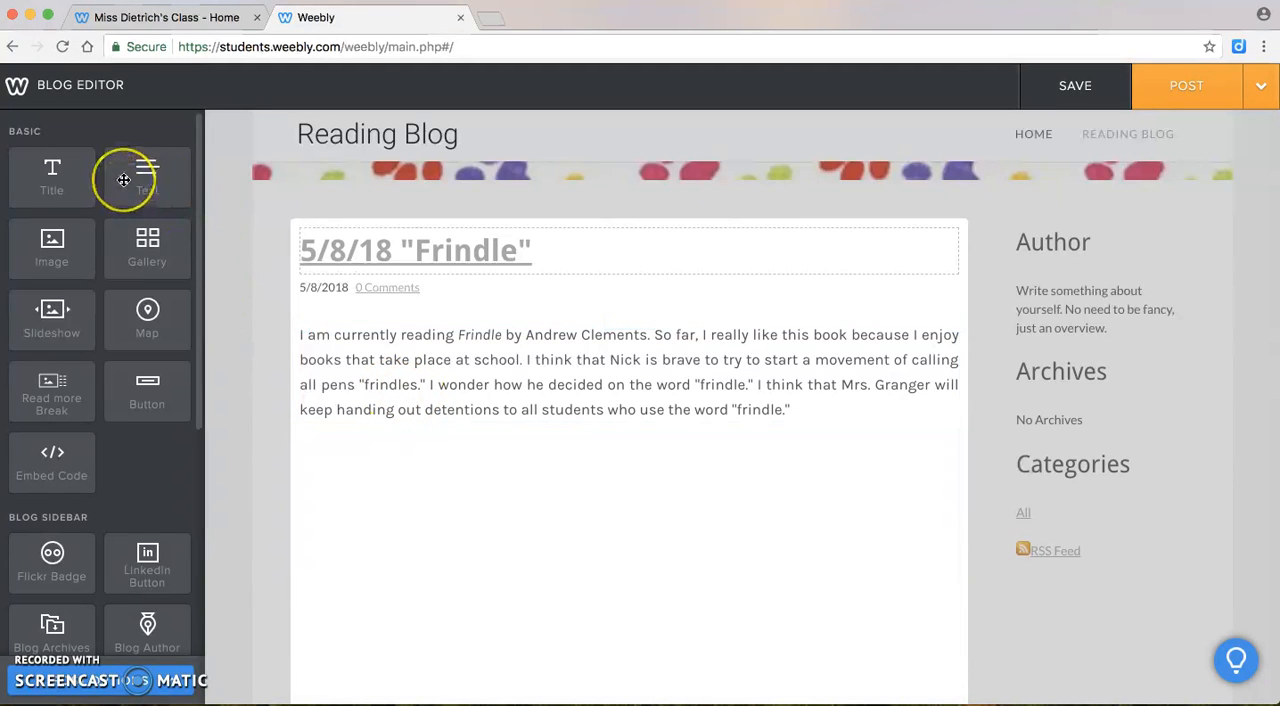
drag(123, 179, 451, 452)
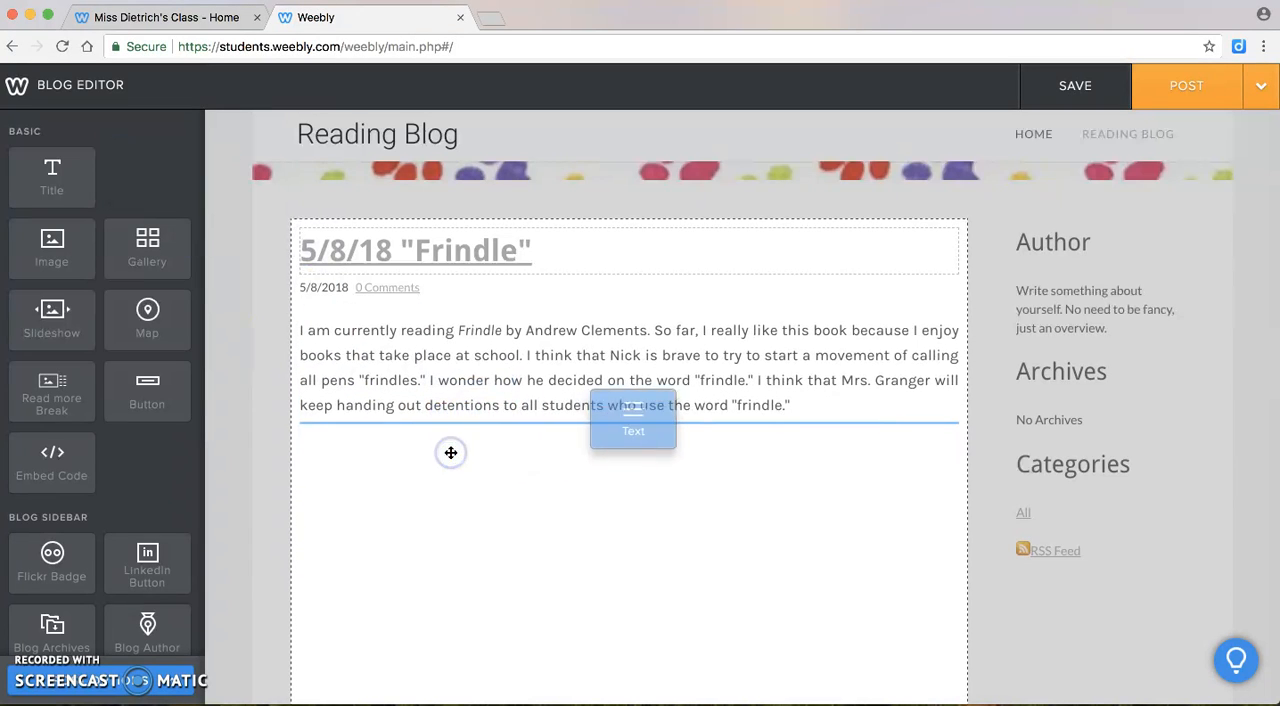
click(416, 458)
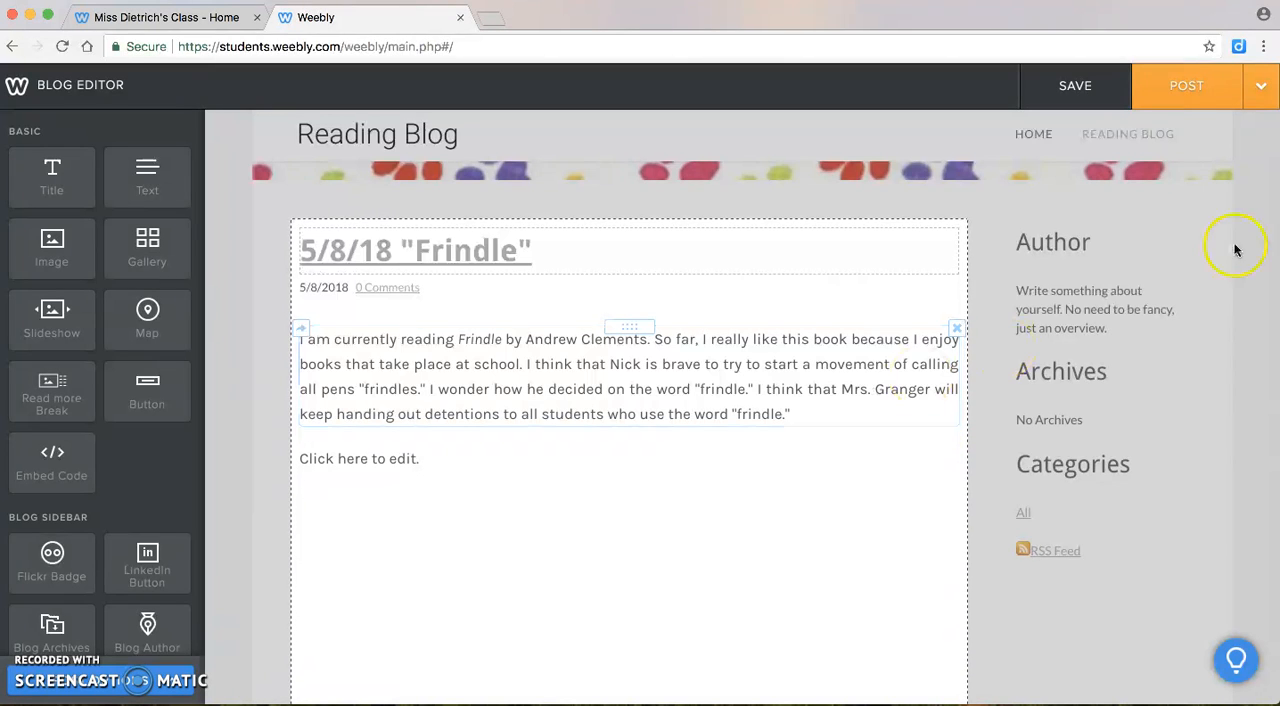
Post the "Frindle" blog entry and publish the website, dismissing both confirmation dialogs without sharing
click(1168, 95)
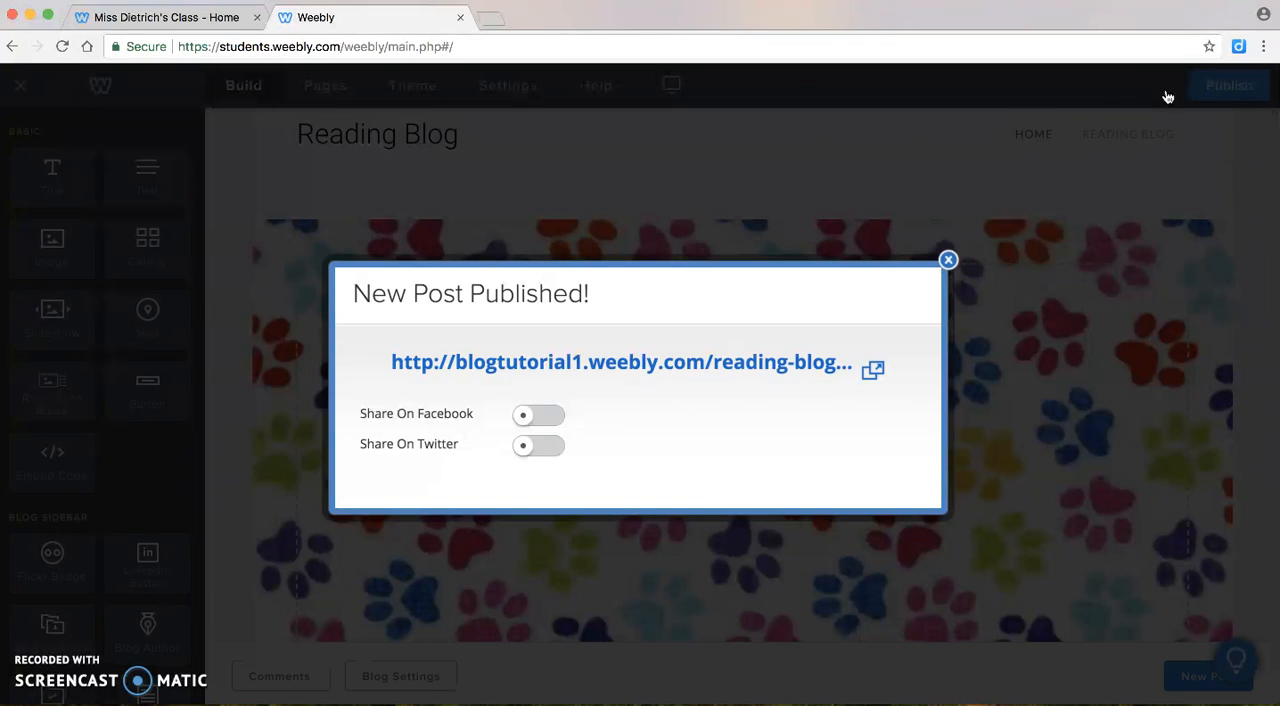
click(948, 262)
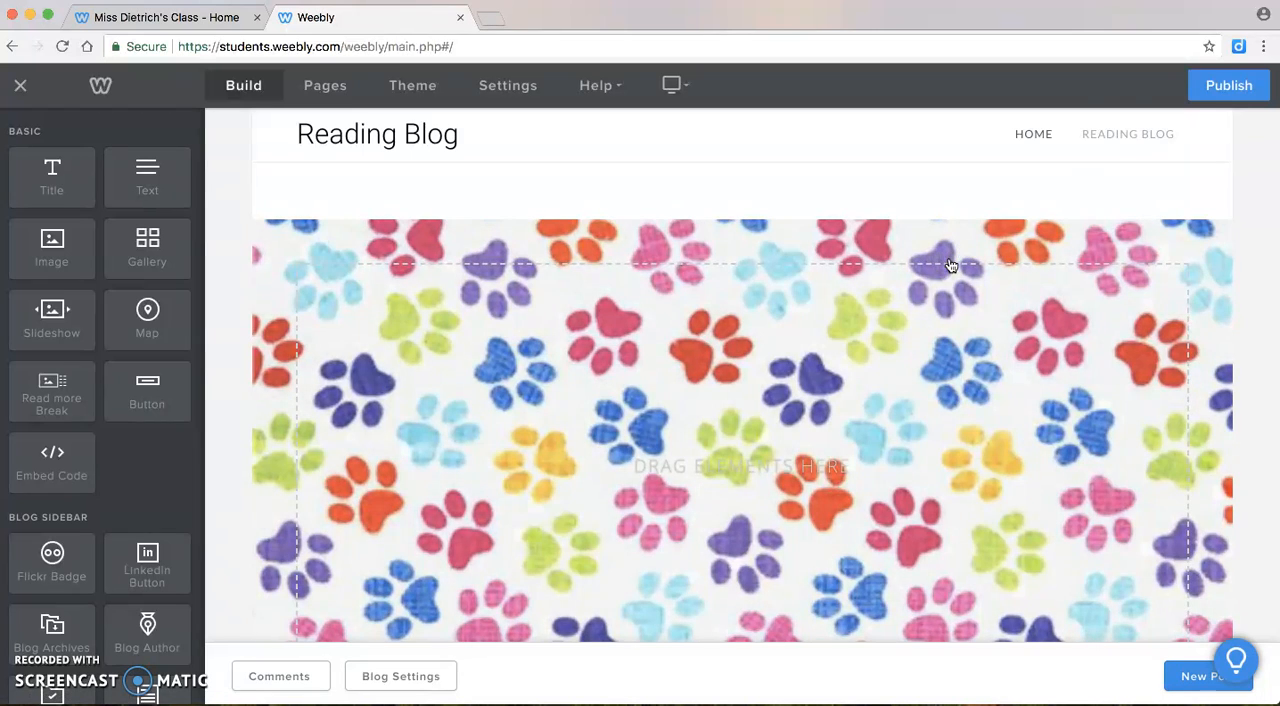
click(1222, 90)
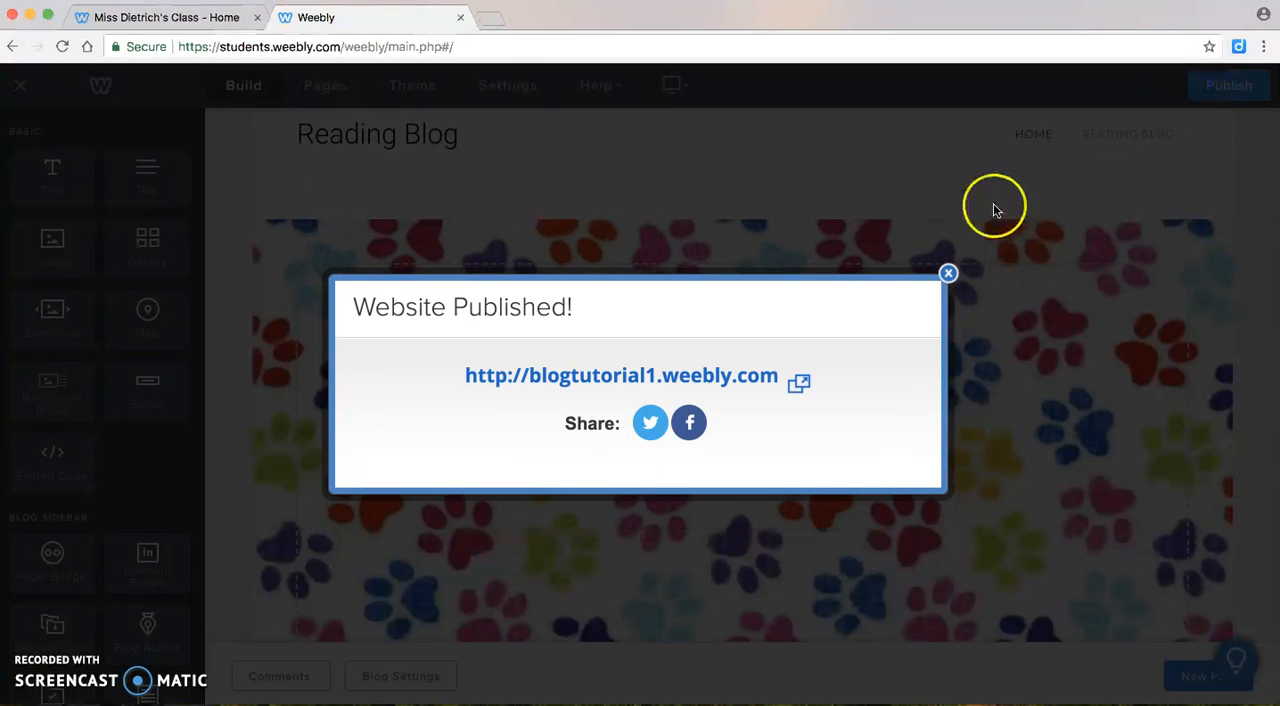
click(948, 273)
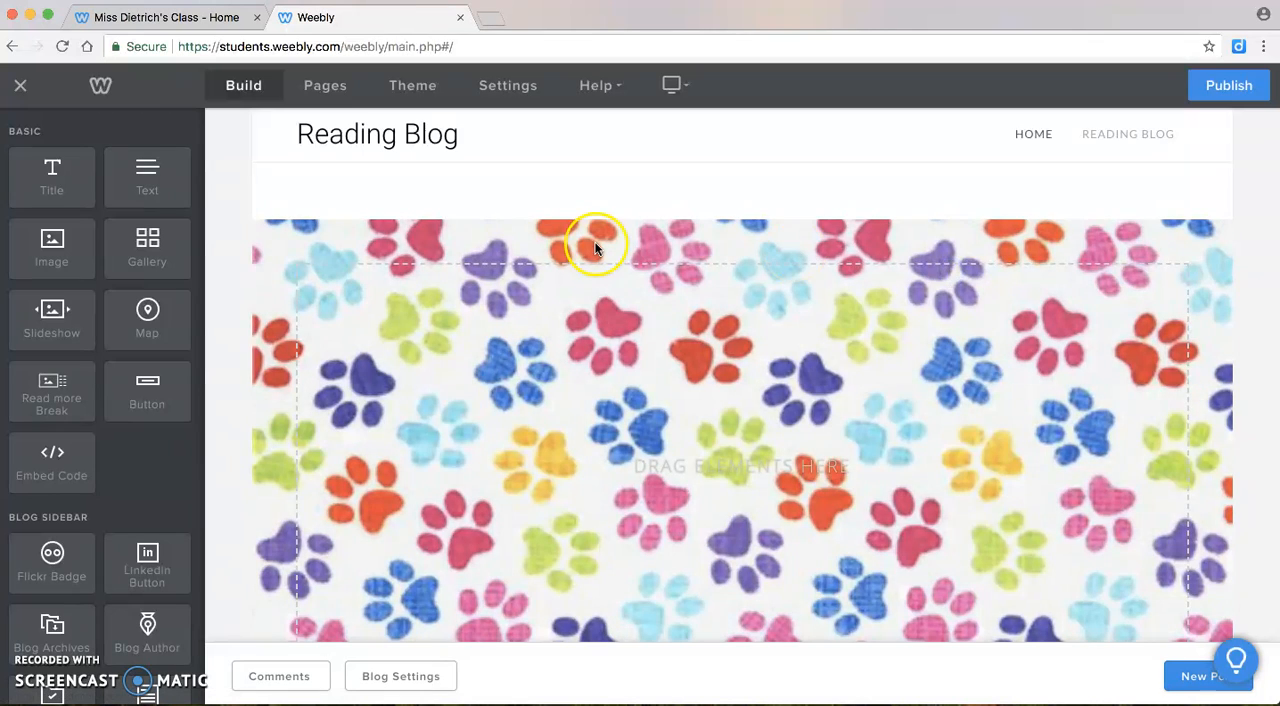
Follow the Reading Blog link on the class website's Reading Blogs page and view the published "Frindle" post on its blog page
click(177, 22)
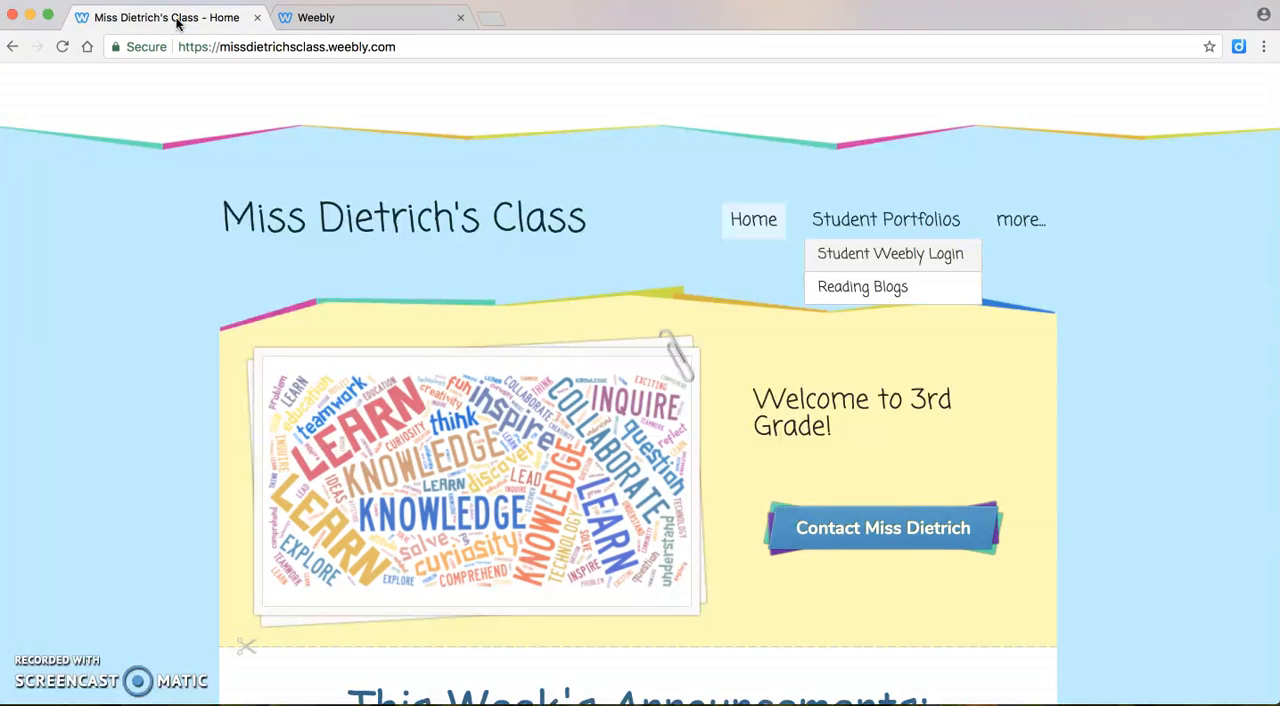
click(860, 290)
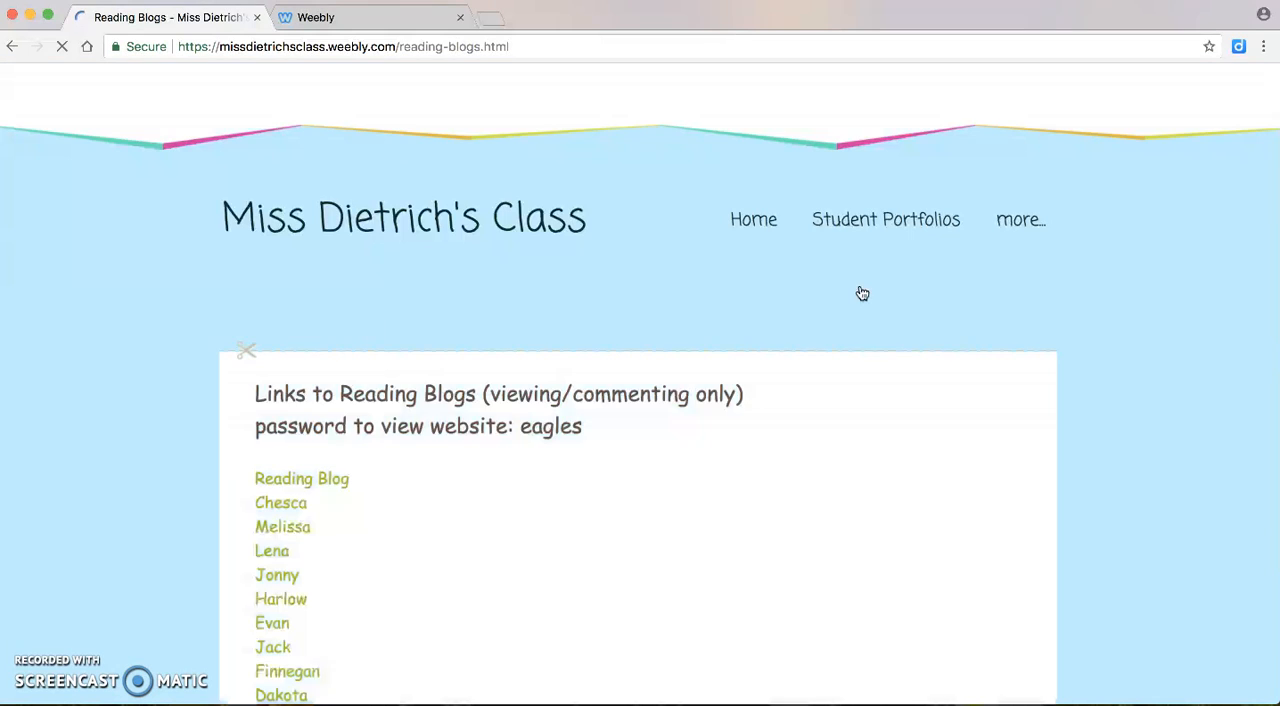
click(463, 418)
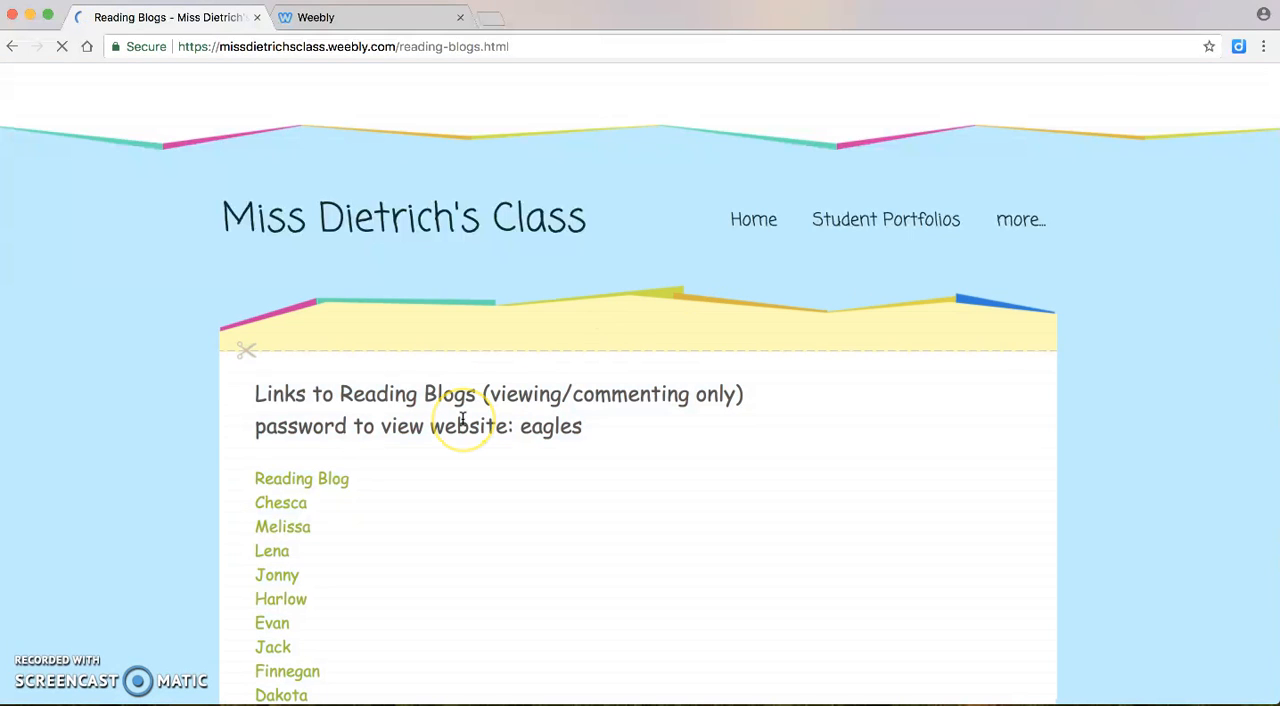
click(310, 481)
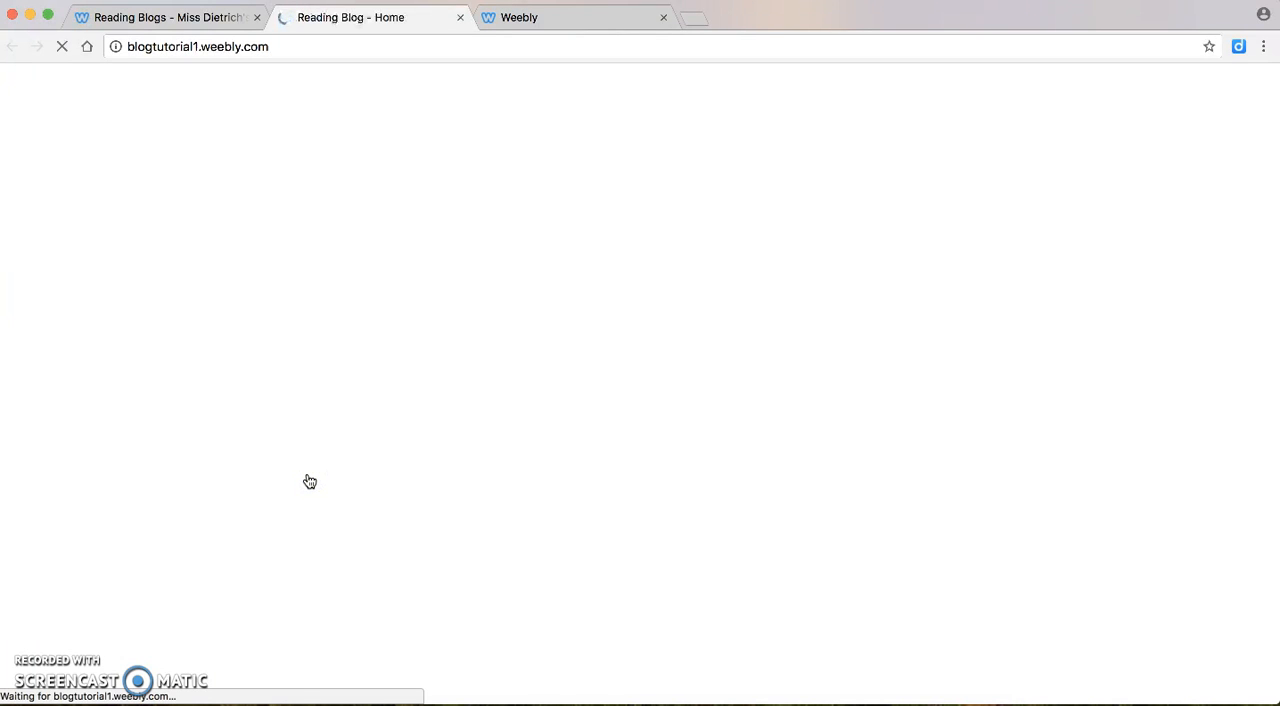
click(385, 436)
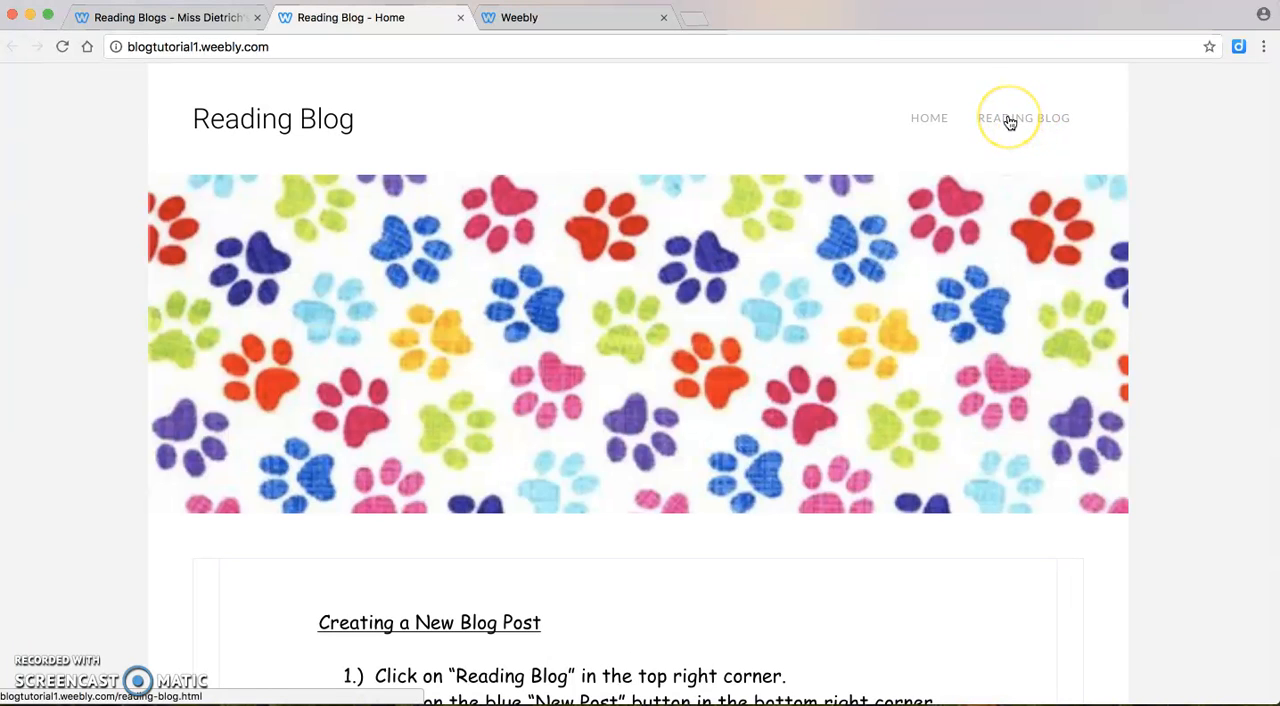
click(1010, 121)
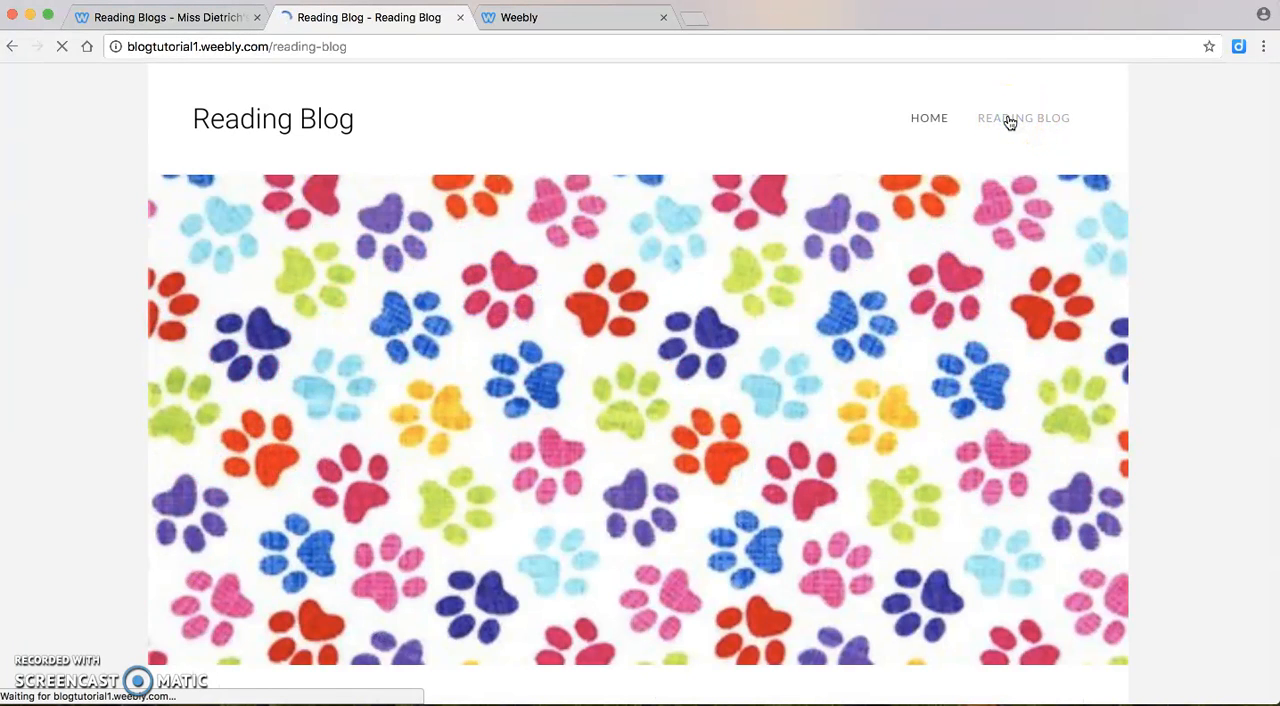
scroll(734, 355, down, 4)
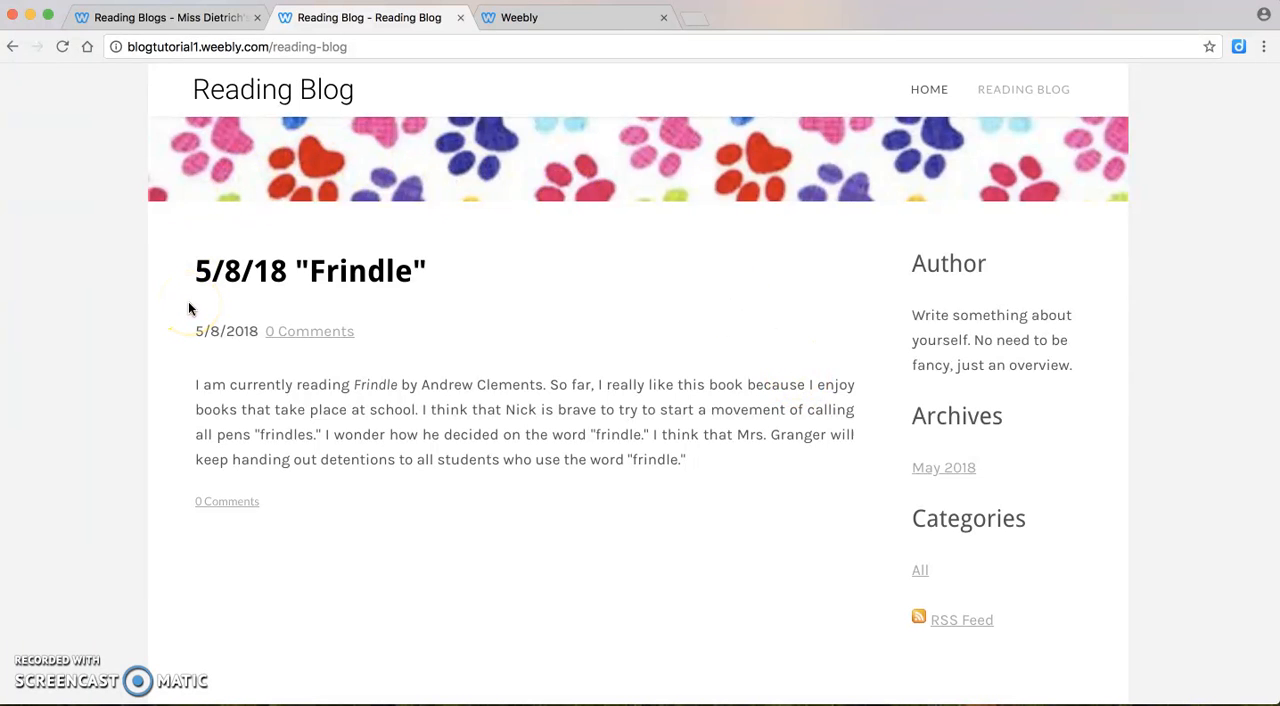
scroll(775, 260, up, 5)
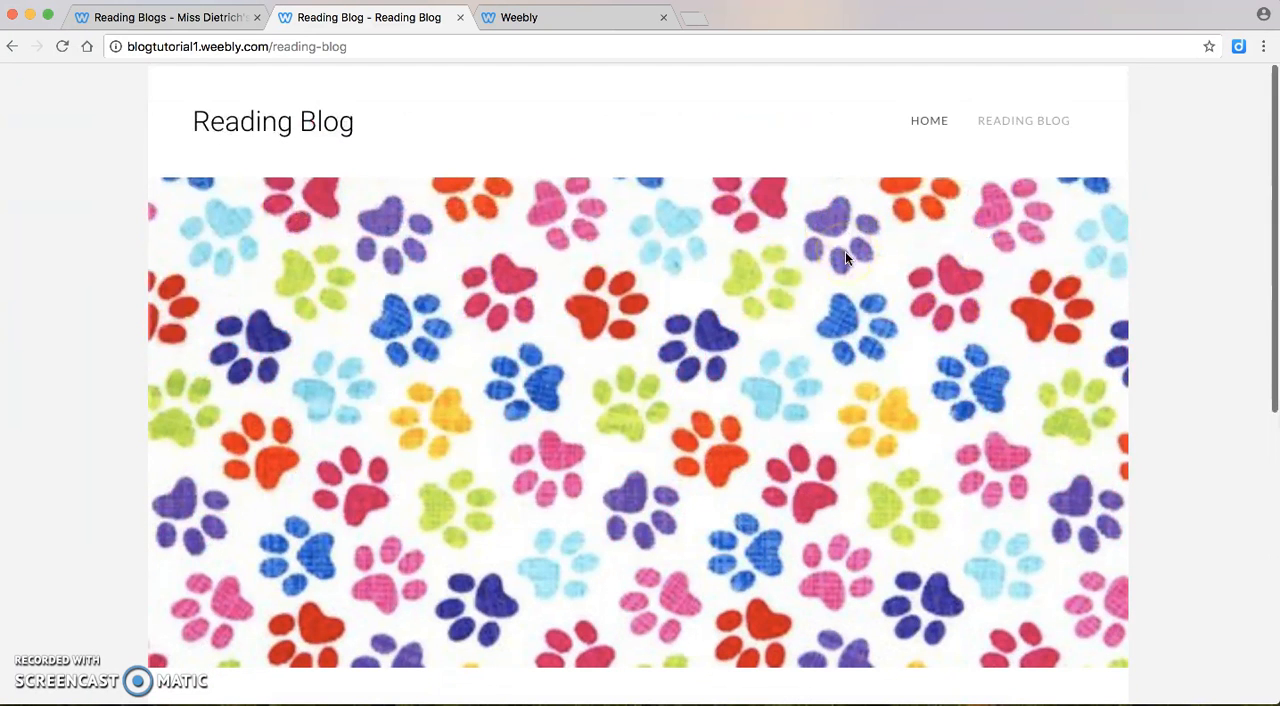